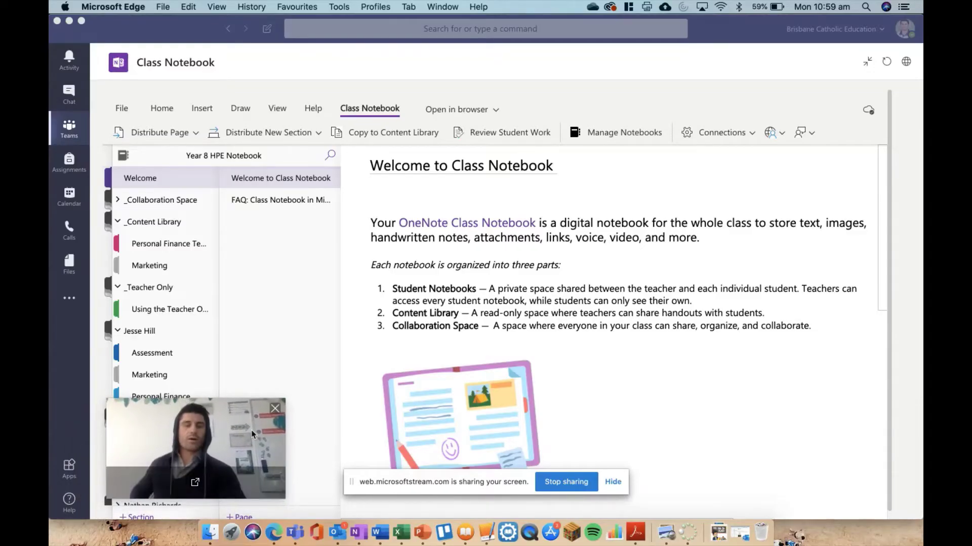
- Browse a student's Assessment, Marketing and Personal Finance sections, then open Content Library's Personal Finance Introduction
click(613, 482)
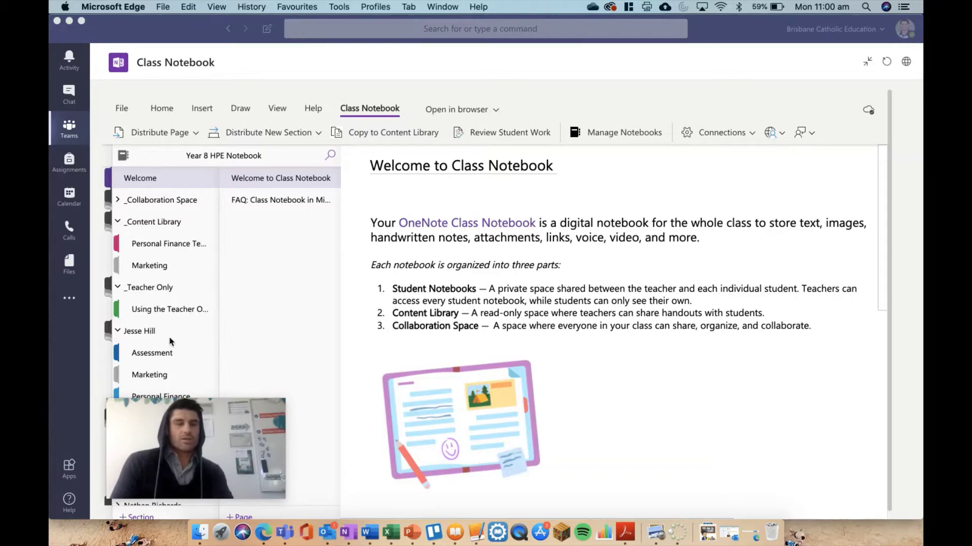
scroll(142, 296, down, 1)
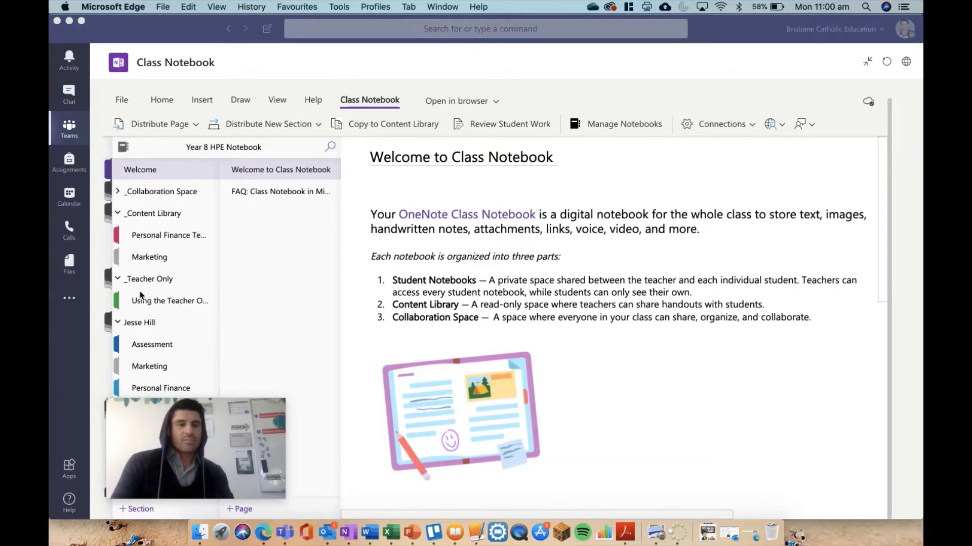
click(141, 344)
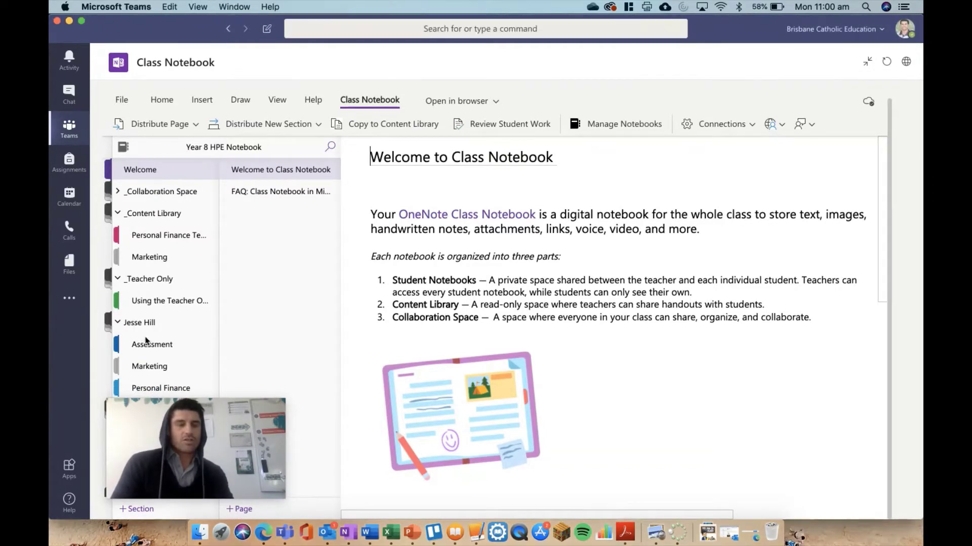
click(145, 366)
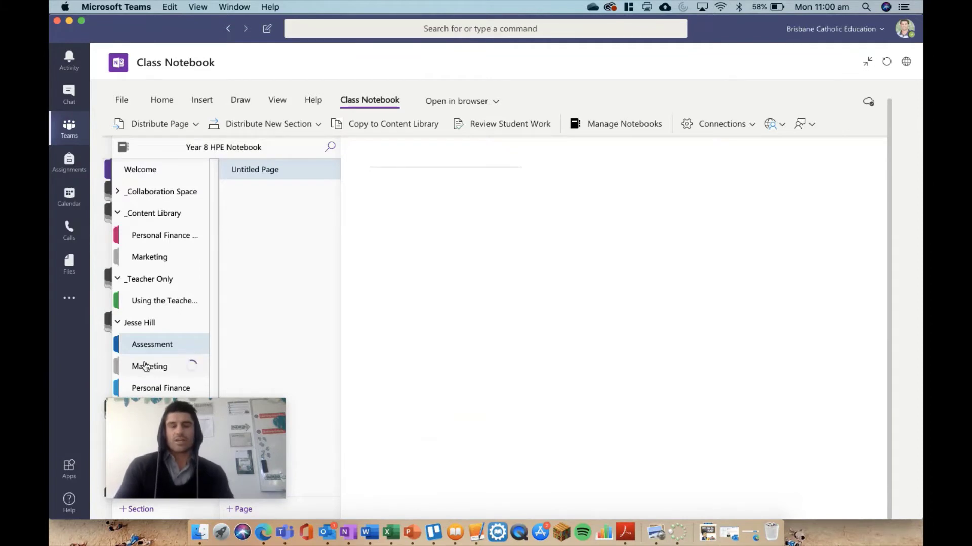
click(145, 389)
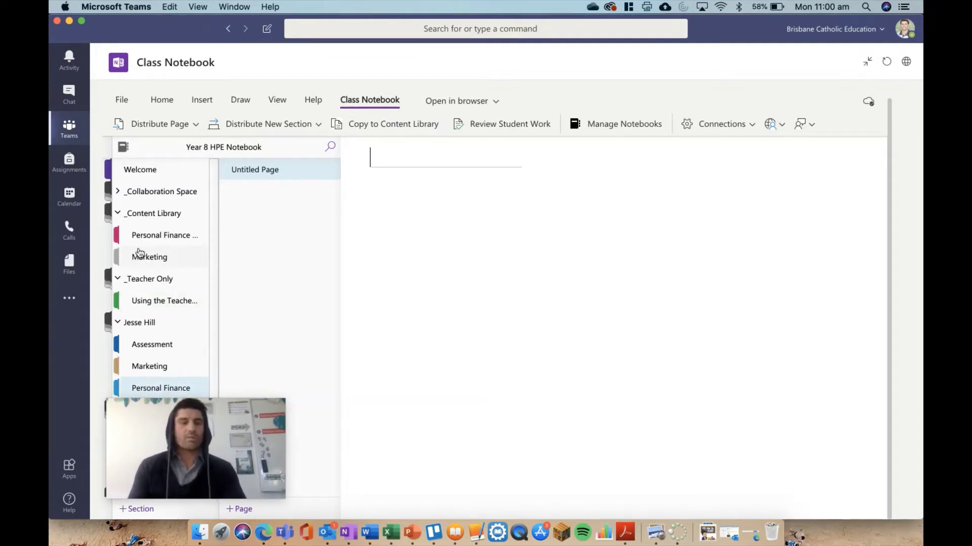
click(150, 237)
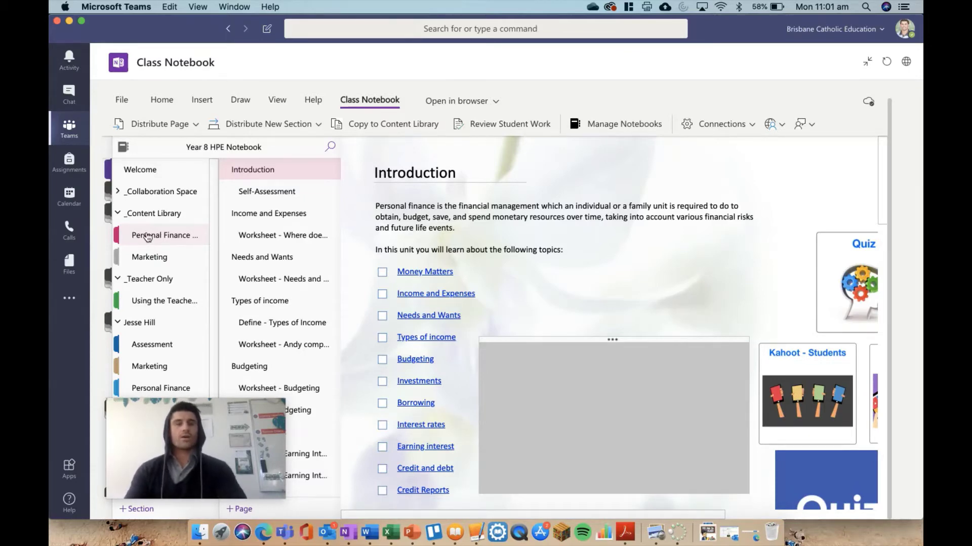
- Go from the Income and Expenses page to the 'Worksheet - Where does your money go?' page
click(146, 238)
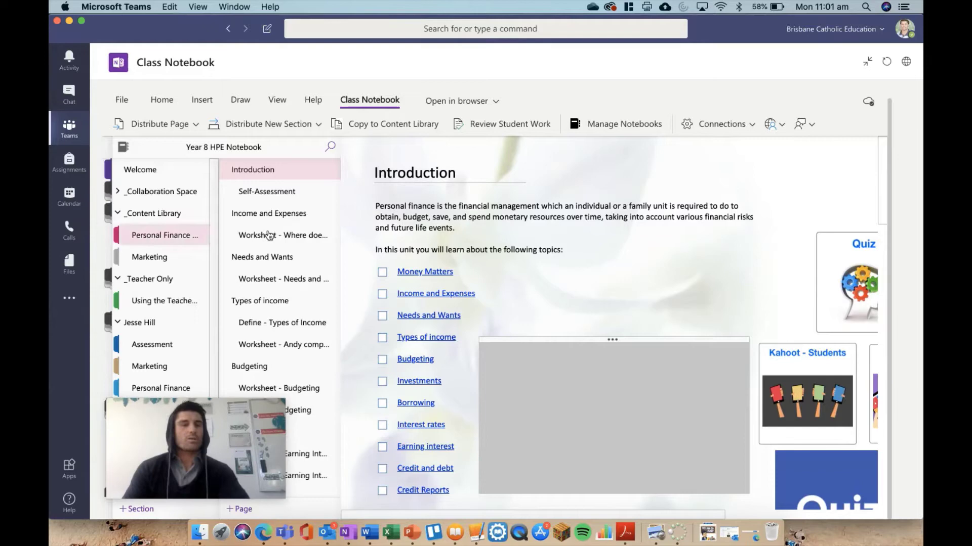
scroll(277, 250, down, 10)
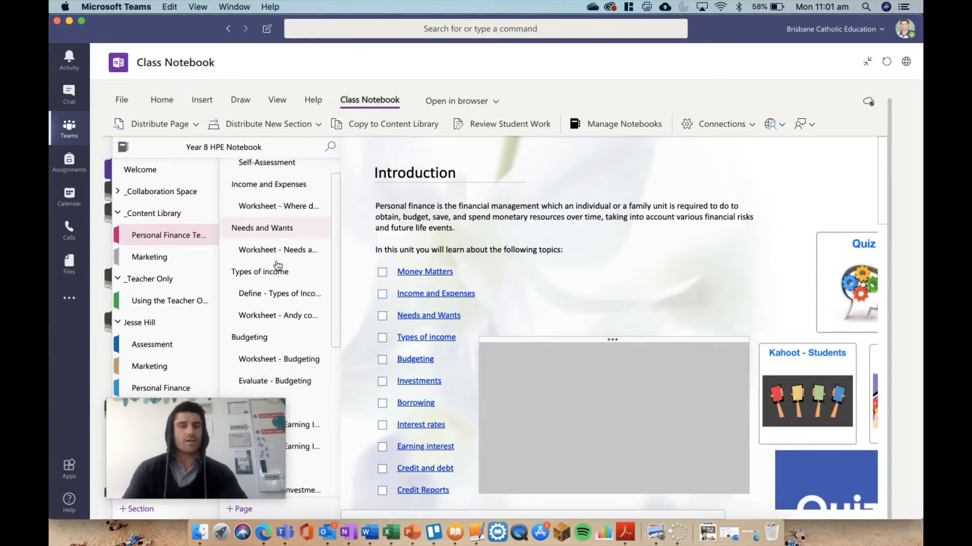
scroll(278, 265, up, 5)
scroll(276, 265, up, 5)
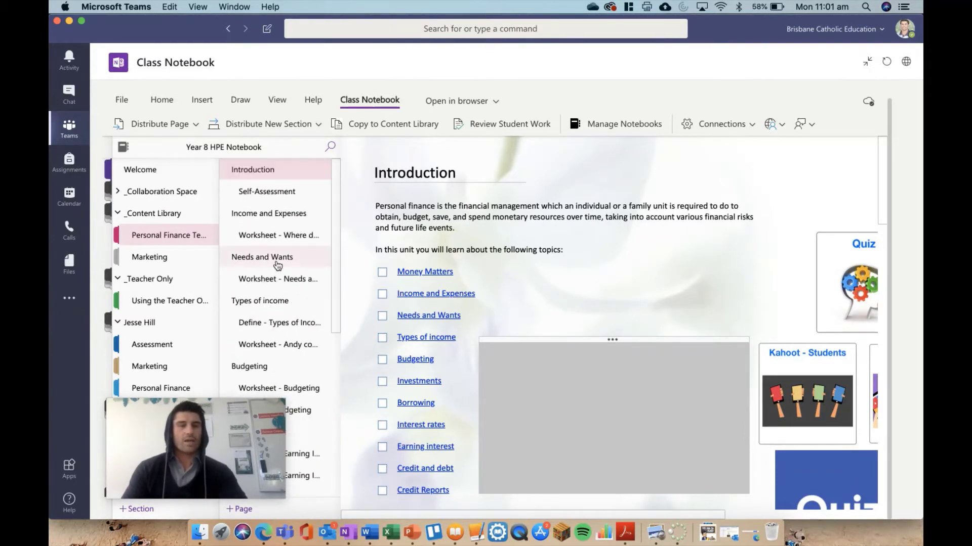
click(268, 214)
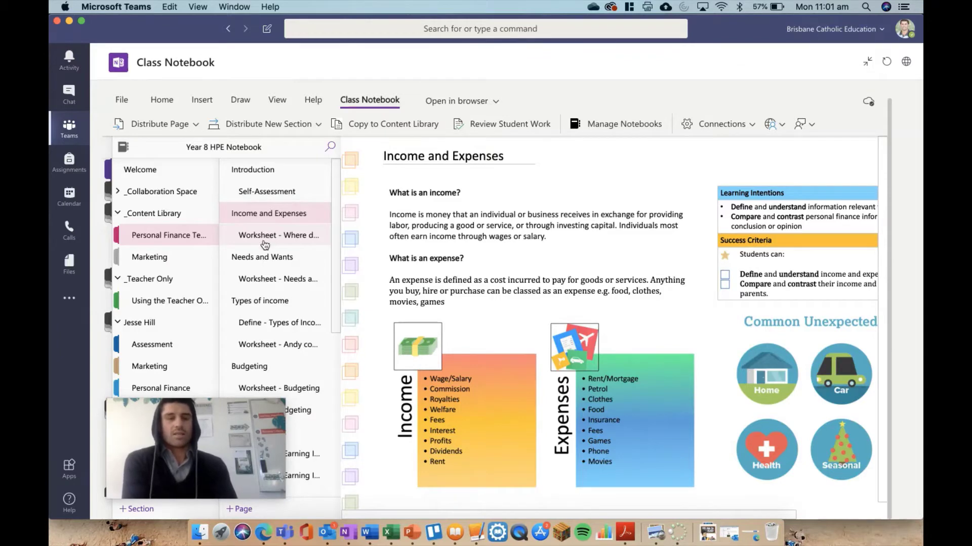
click(264, 236)
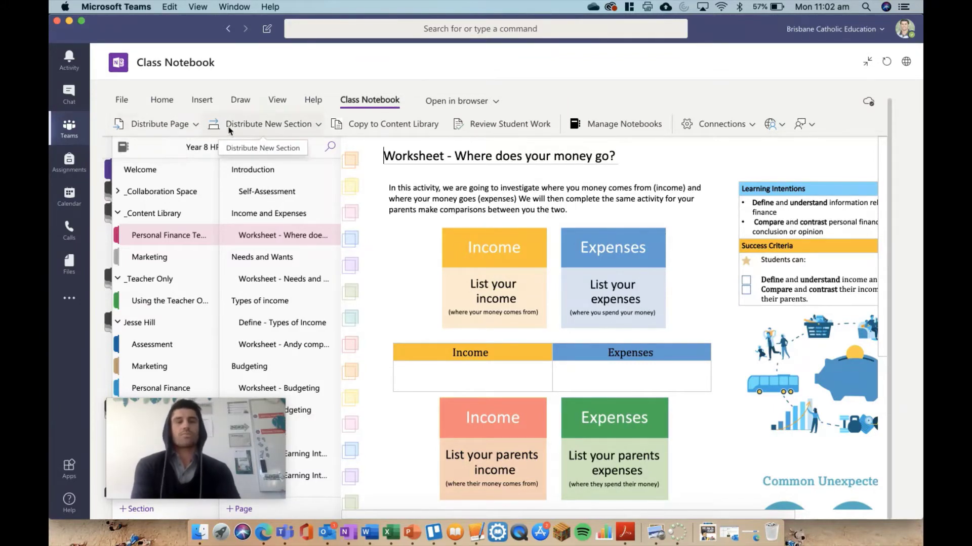
- Show the Distribute New Section choices on the Class Notebook tab
click(265, 125)
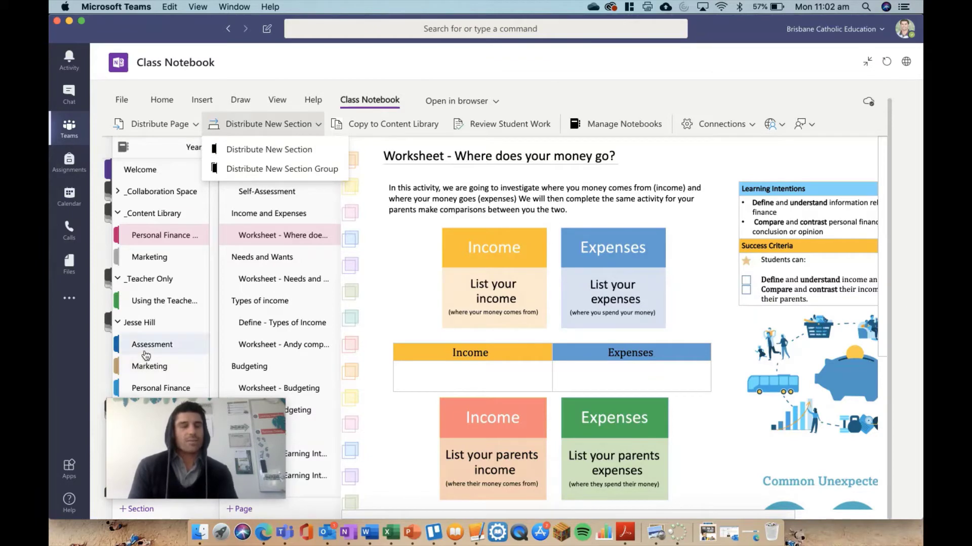
- Distribute a new section named 'Self Assessment' to all students' notebooks
click(270, 151)
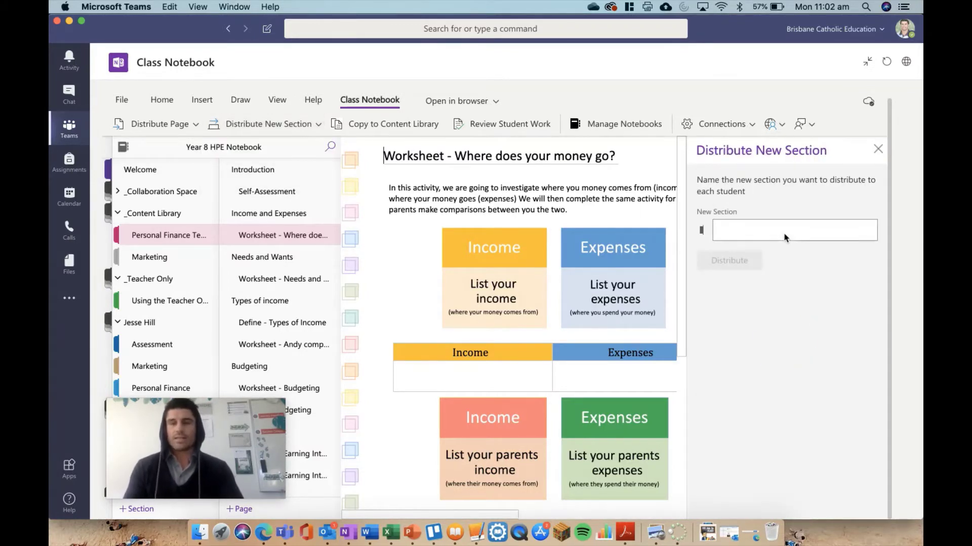
click(748, 232)
click(731, 229)
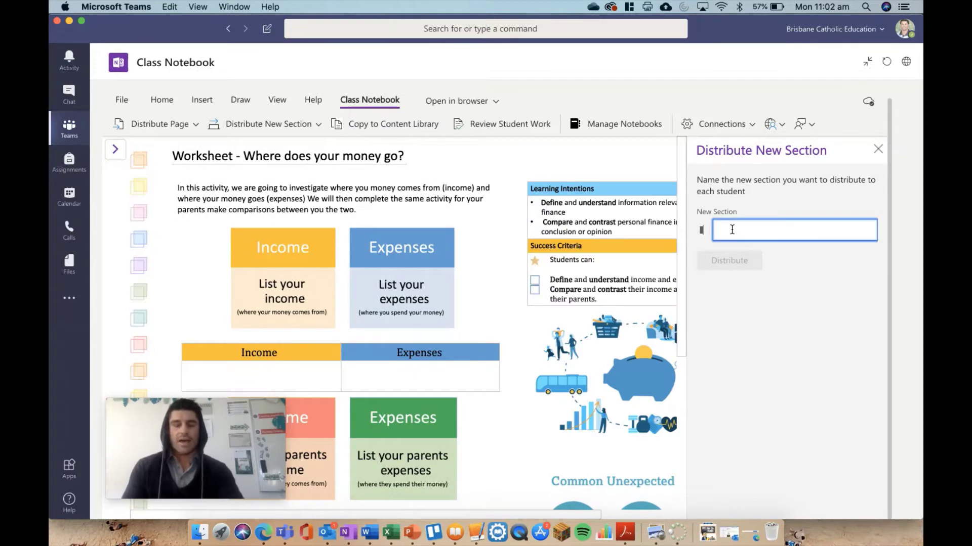
text(Self)
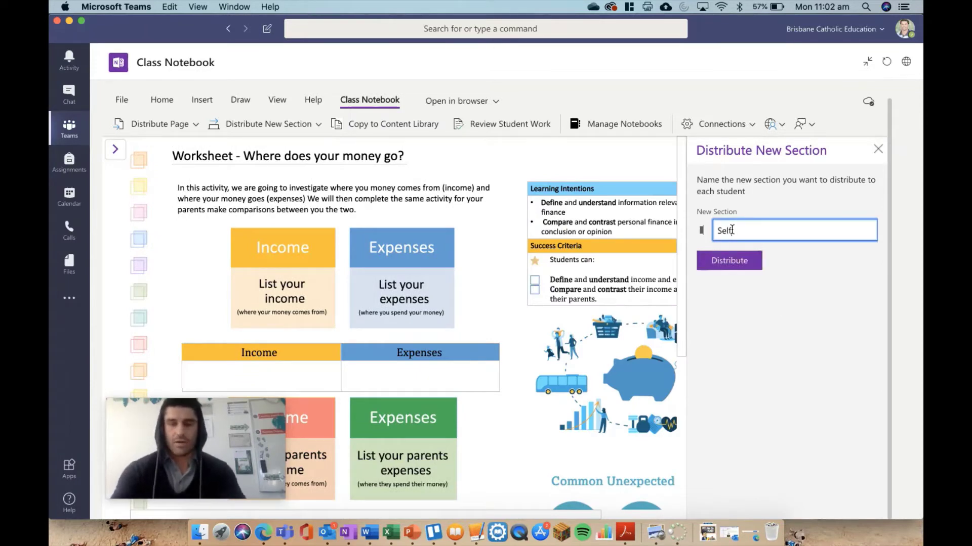
text( Assessment)
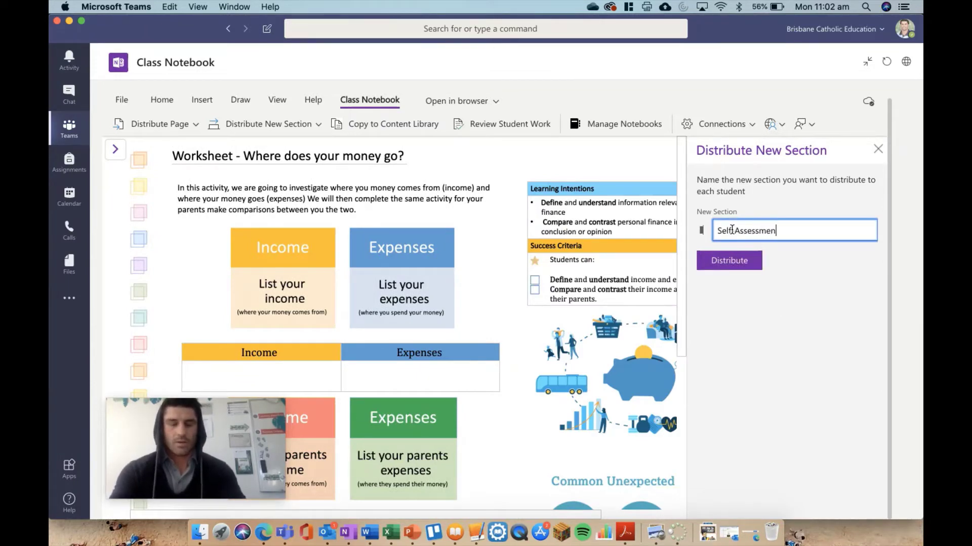
click(736, 261)
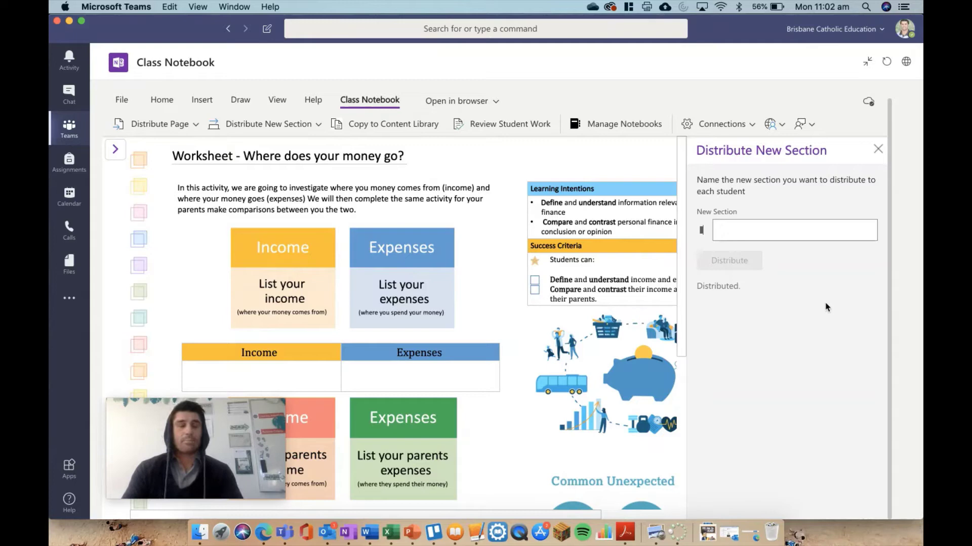
- Restore the page list and open the Self-Assessment page, briefly previewing Introduction
click(878, 149)
click(115, 149)
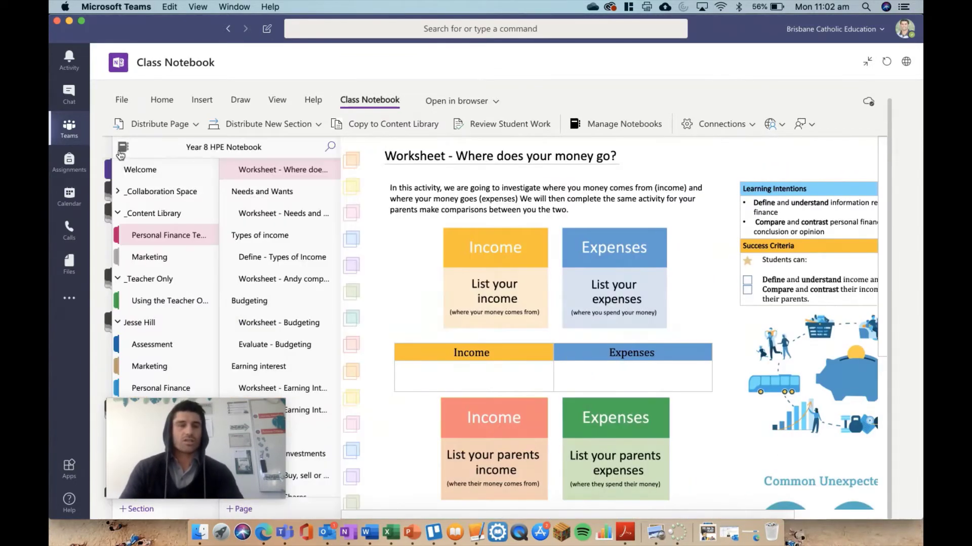
scroll(168, 330, down, 1)
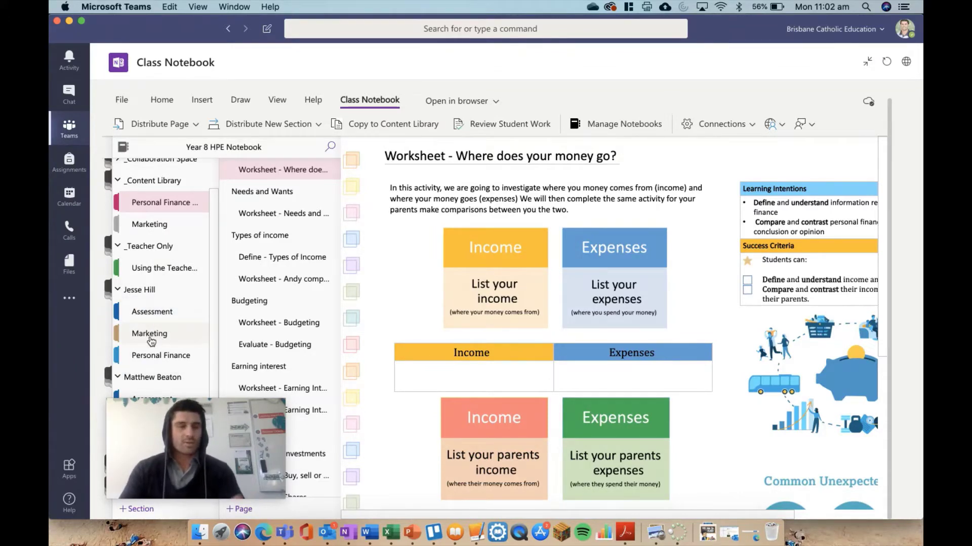
scroll(152, 319, up, 2)
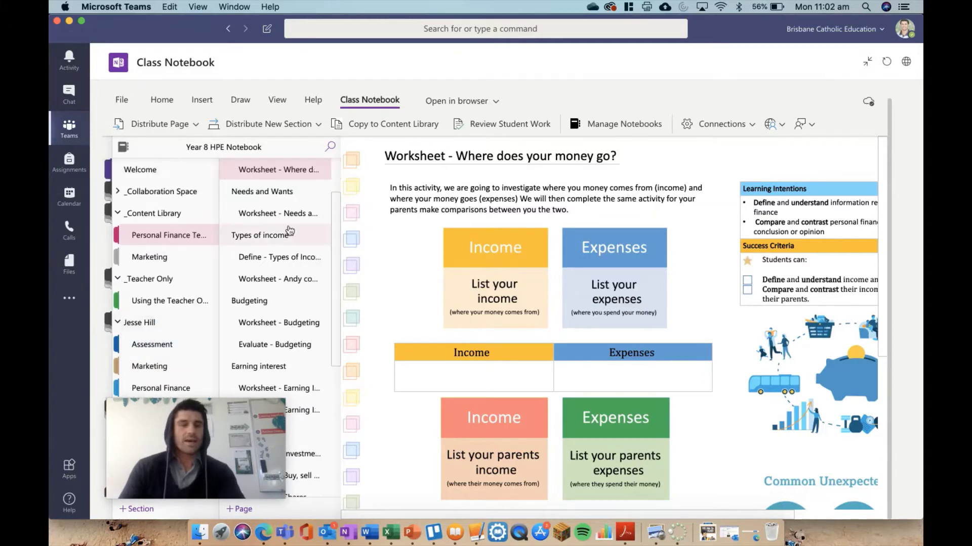
scroll(261, 202, up, 3)
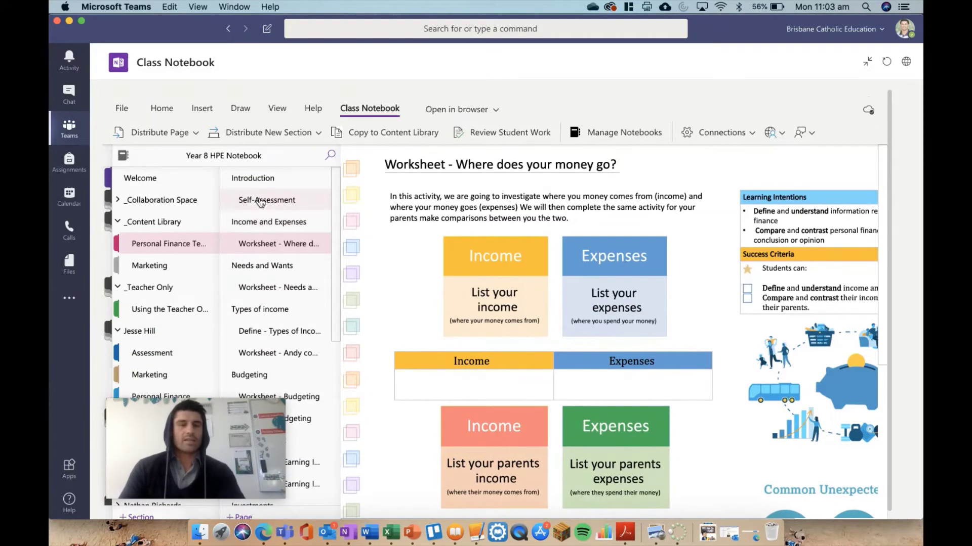
click(260, 202)
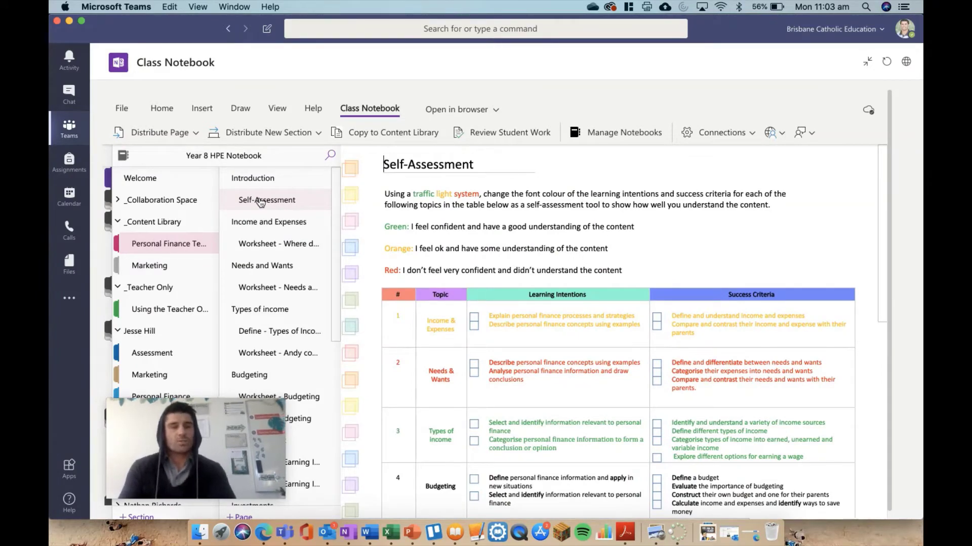
click(146, 245)
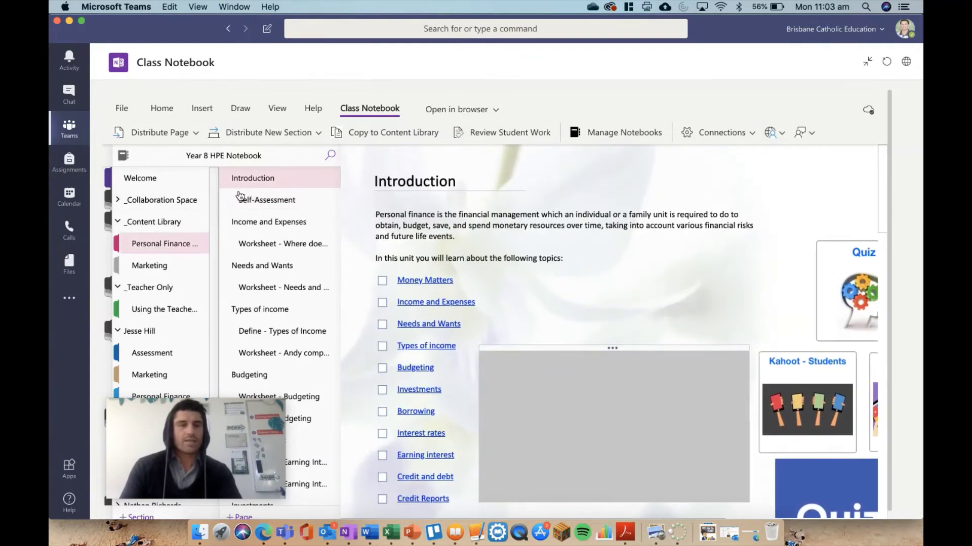
click(261, 200)
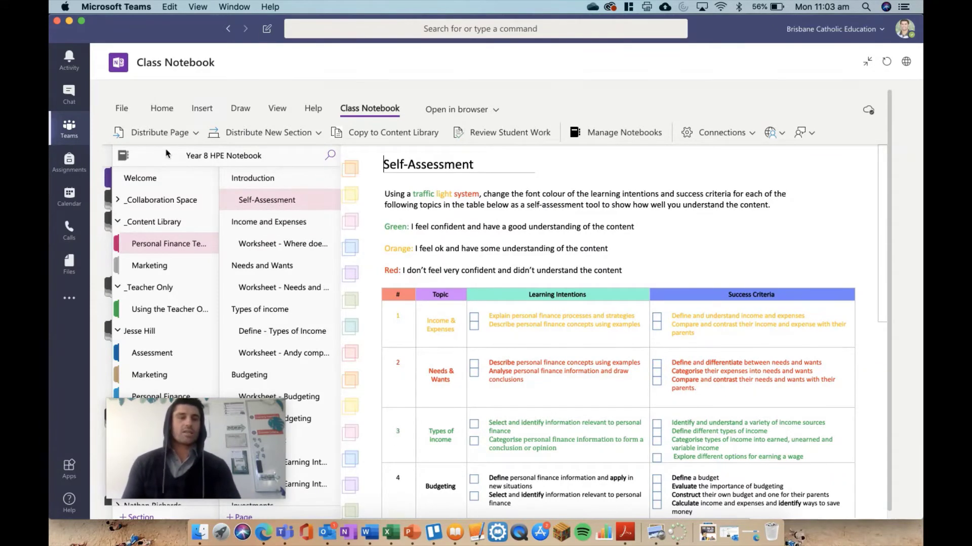
- Distribute the Self-Assessment page to every student's Self-Assessment section, then close the panel
click(164, 134)
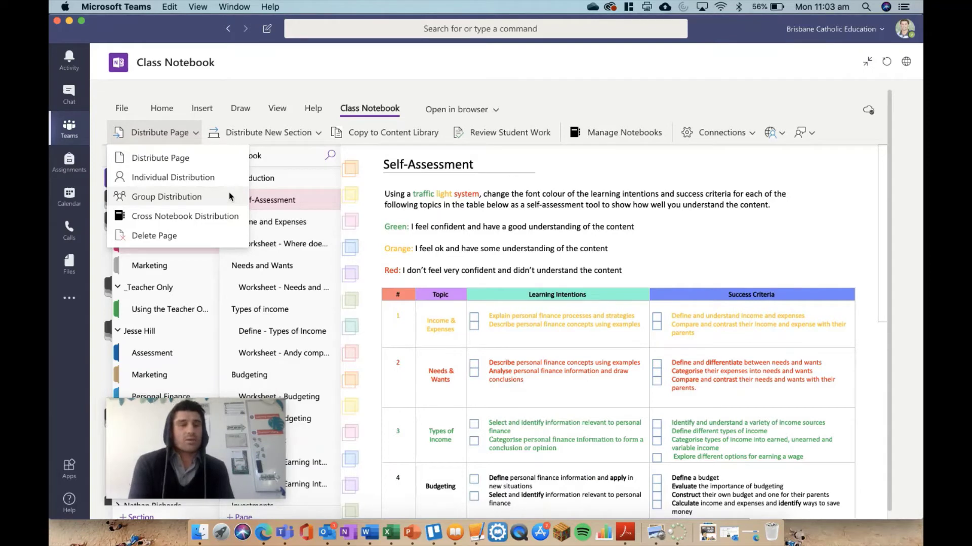
click(209, 159)
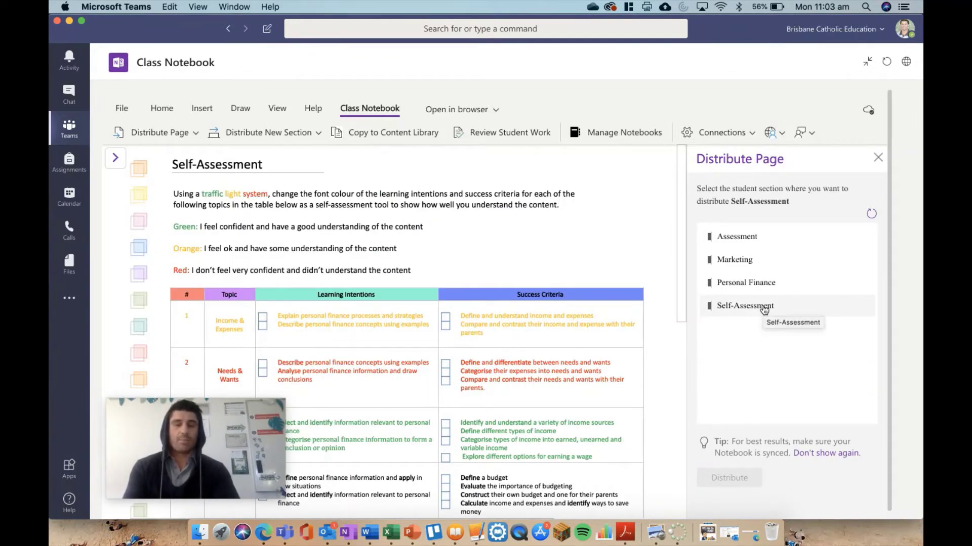
click(764, 309)
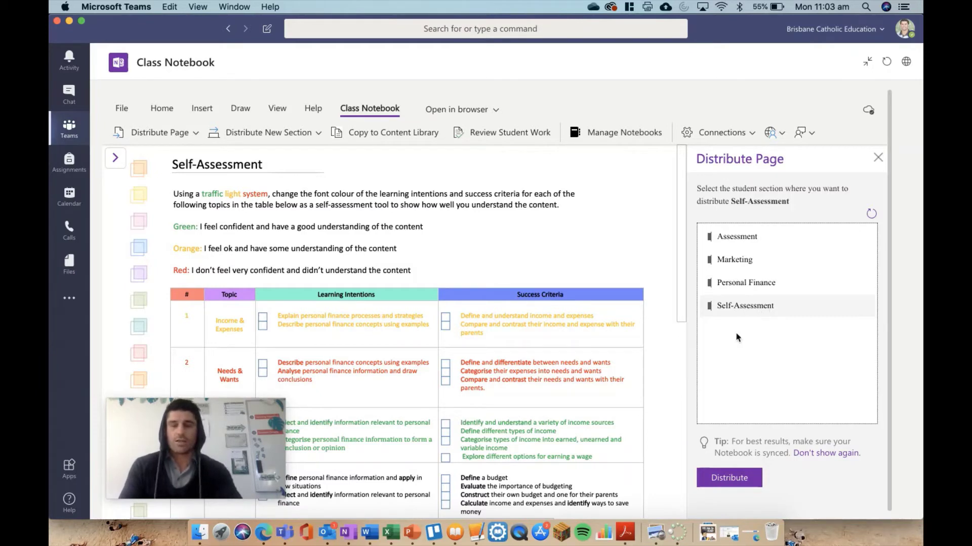
click(734, 478)
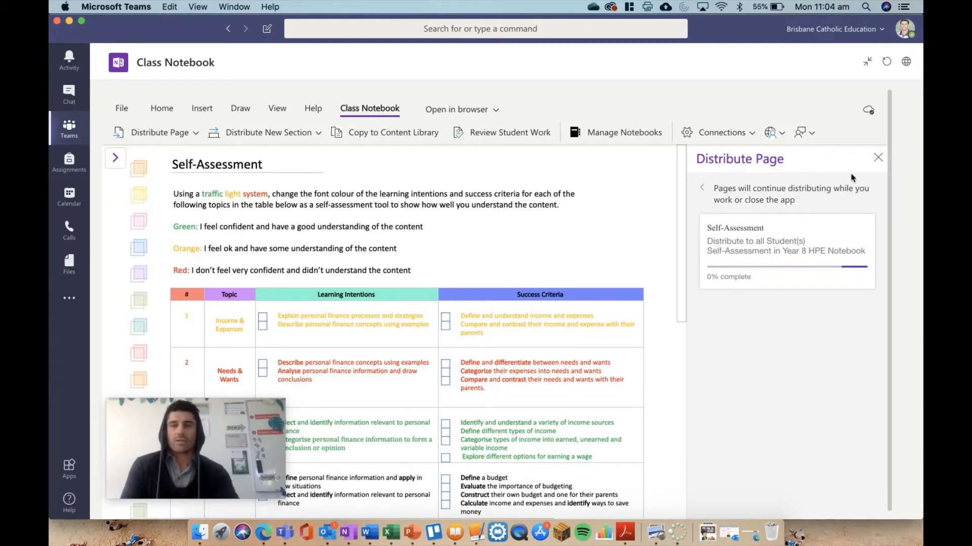
click(877, 157)
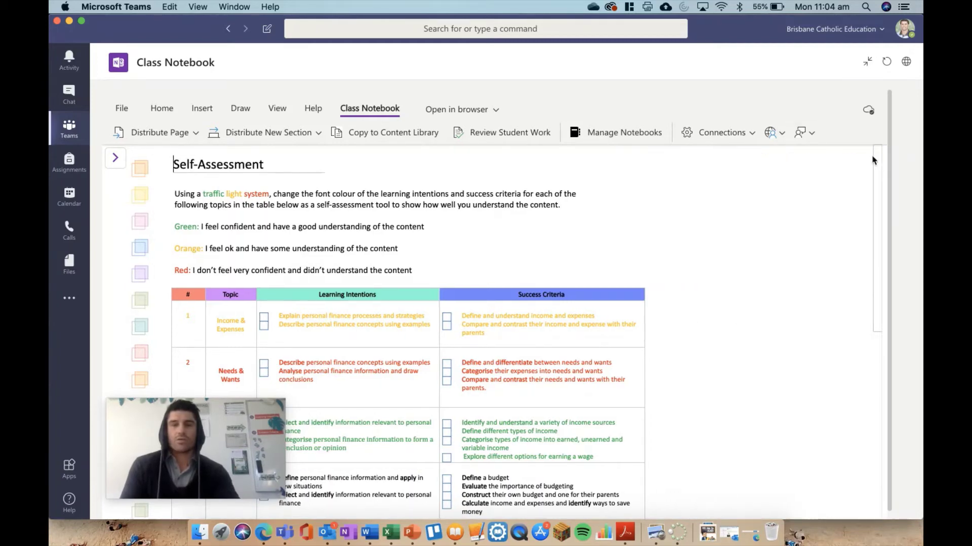
click(152, 133)
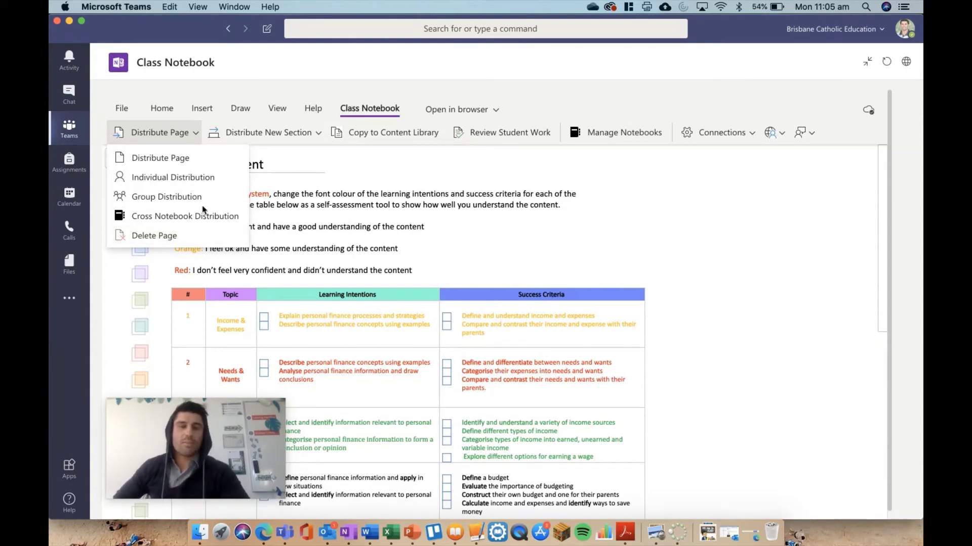
- Reopen the section list, collapse and re-expand a student's section group, and select its Assessment section
click(115, 289)
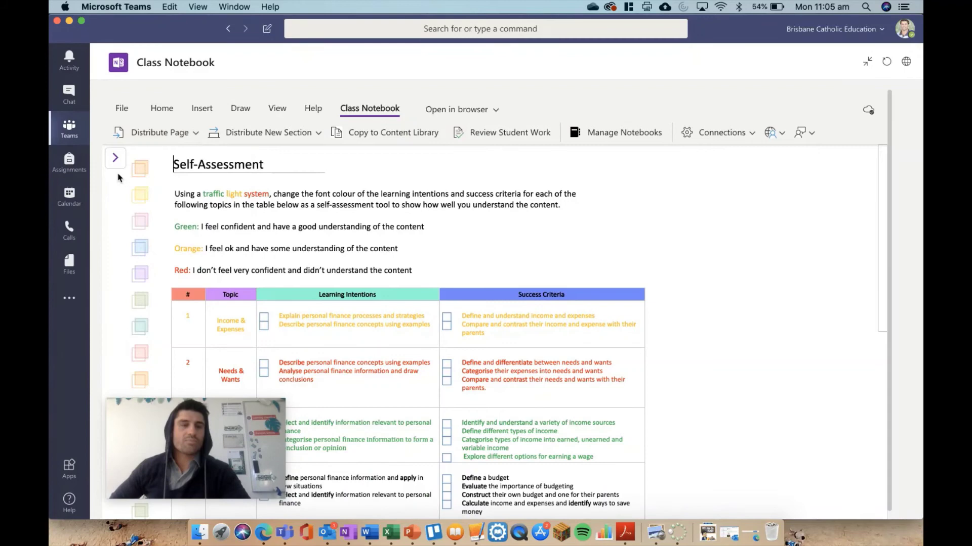
click(118, 162)
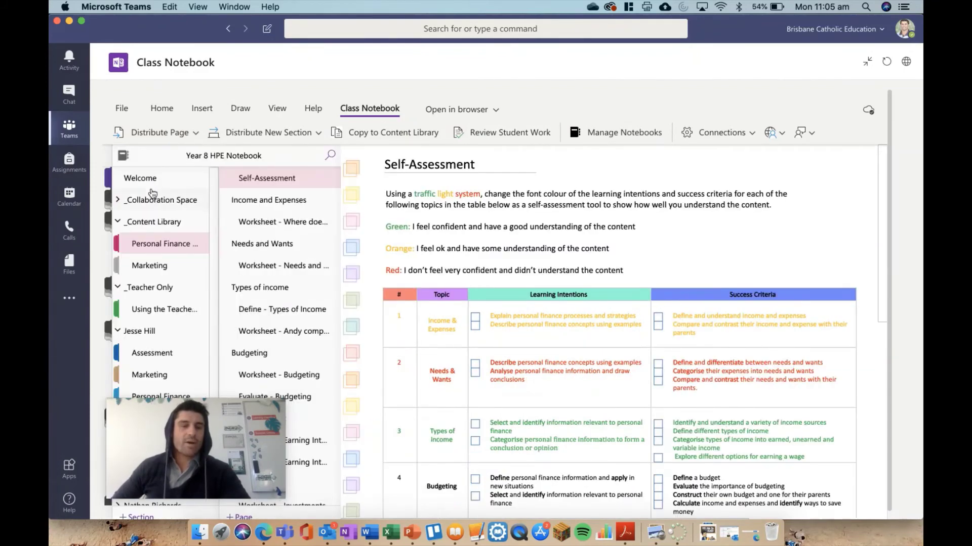
scroll(152, 253, down, 3)
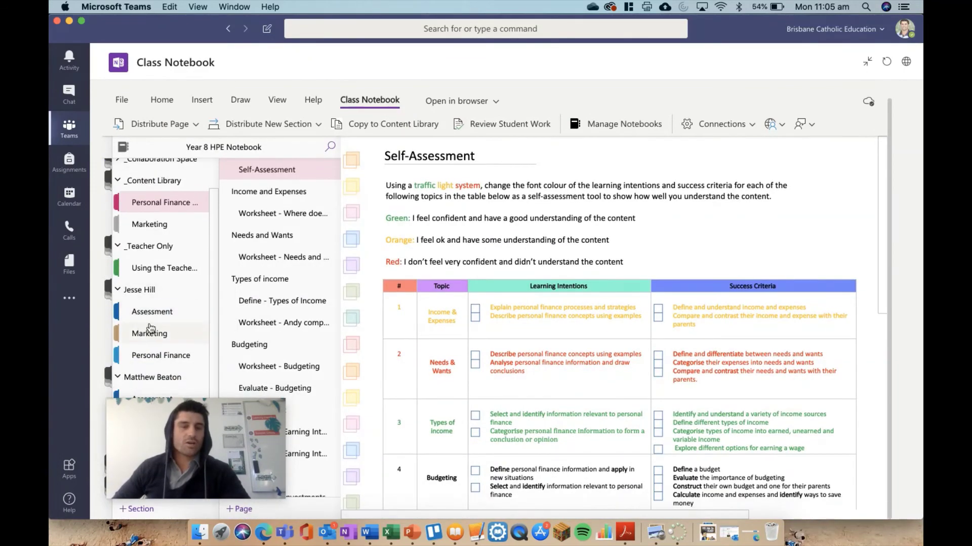
click(118, 289)
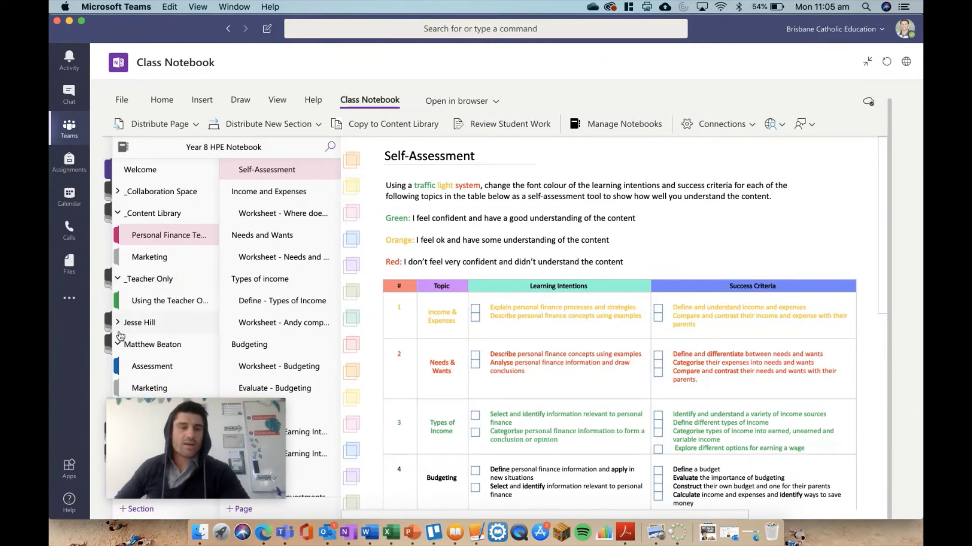
click(118, 323)
scroll(154, 323, down, 2)
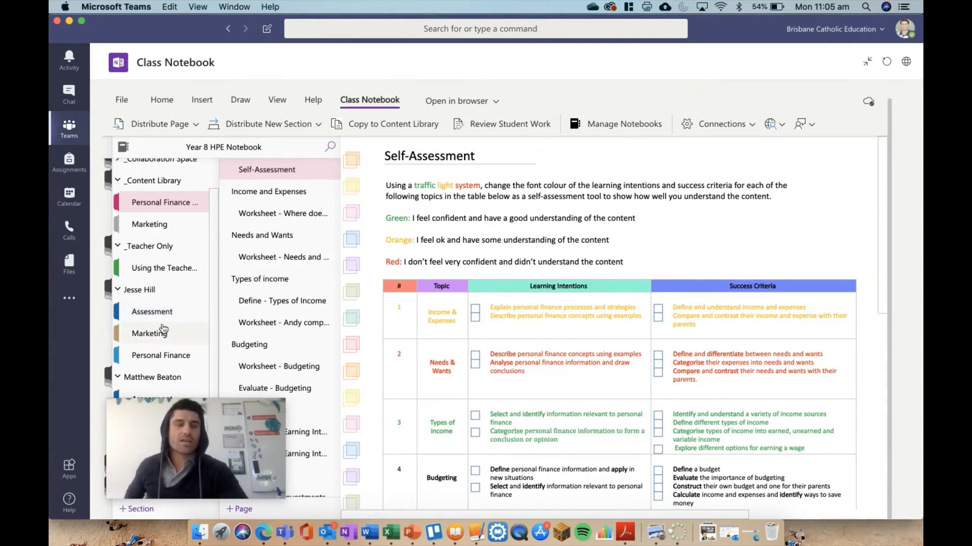
click(155, 310)
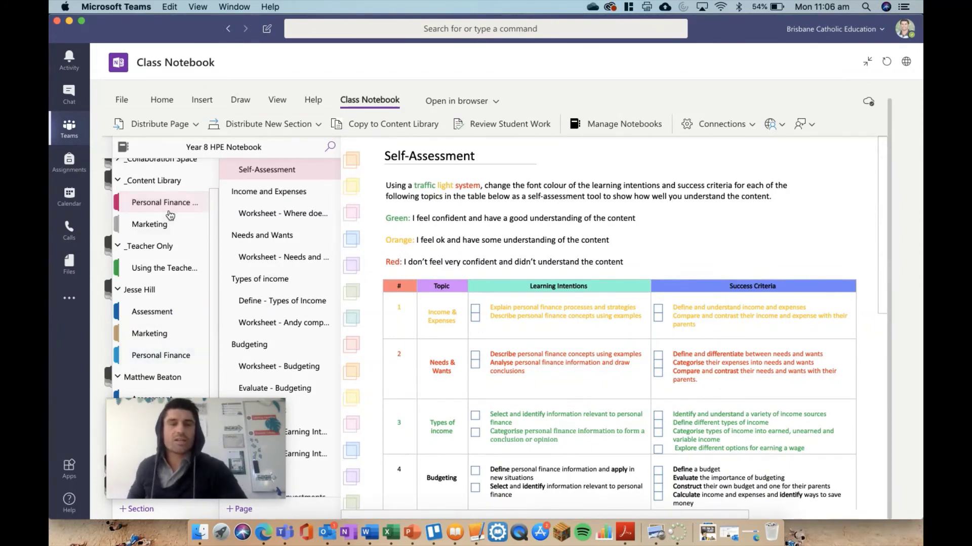
click(248, 127)
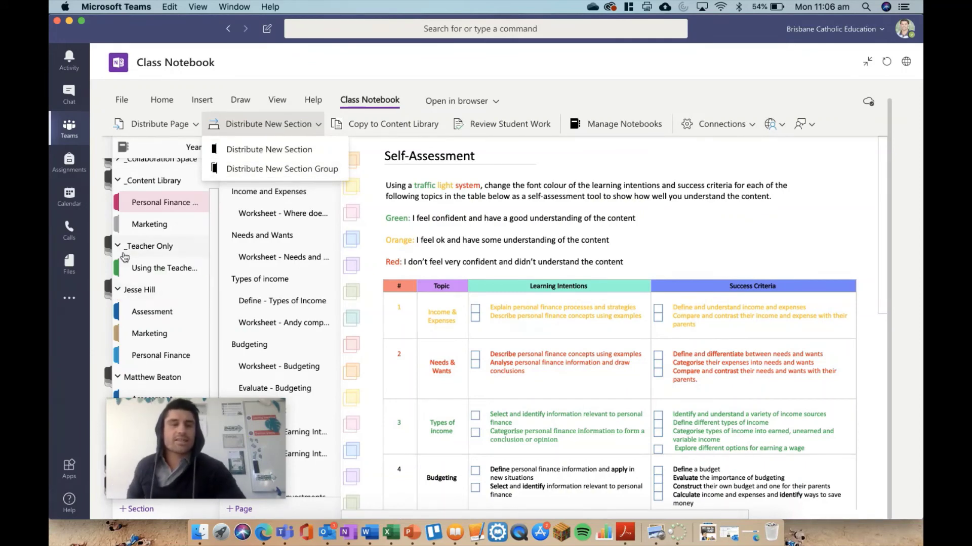
scroll(142, 245, up, 2)
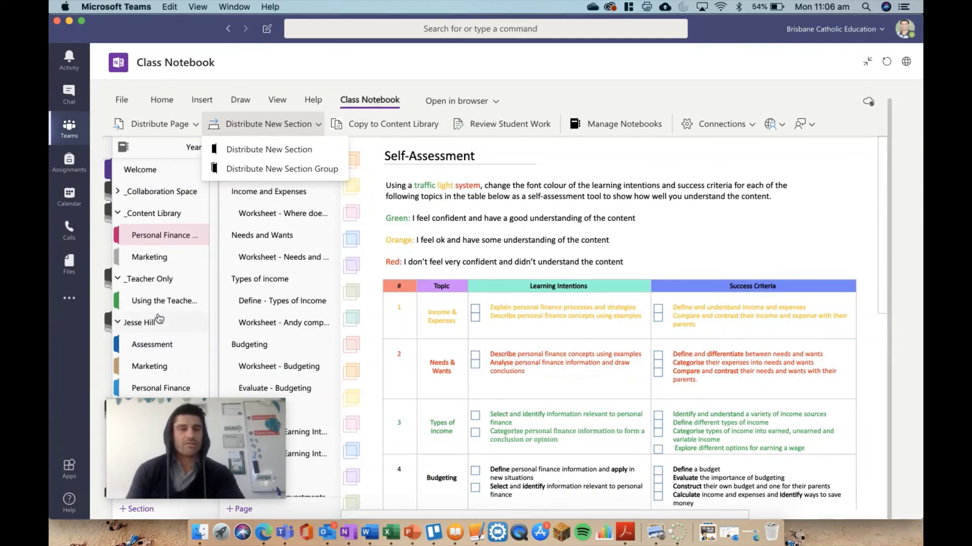
scroll(158, 319, down, 2)
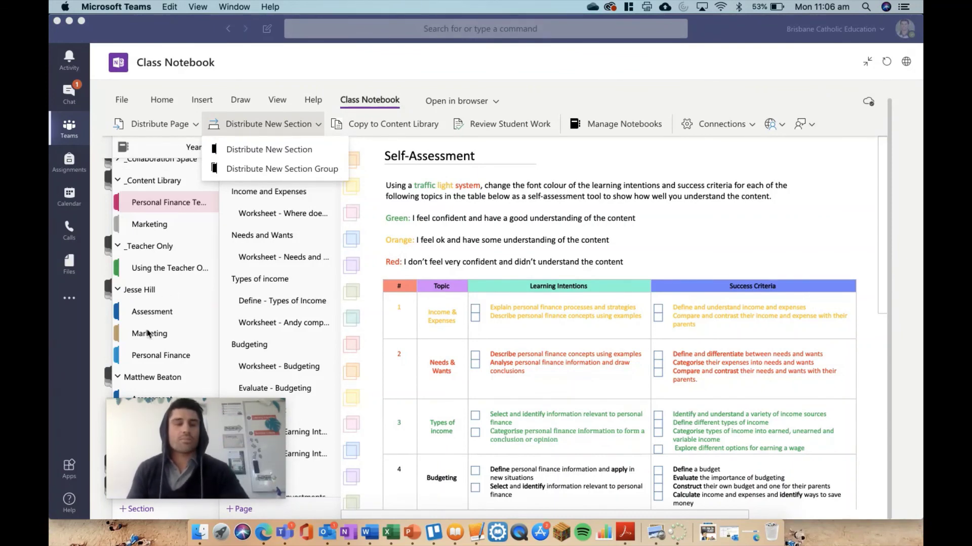
click(259, 74)
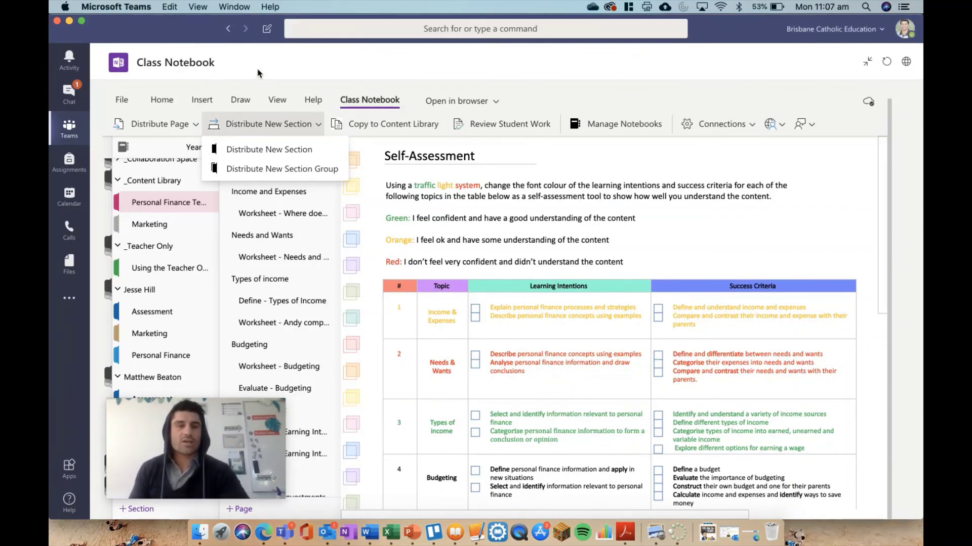
click(159, 126)
click(158, 126)
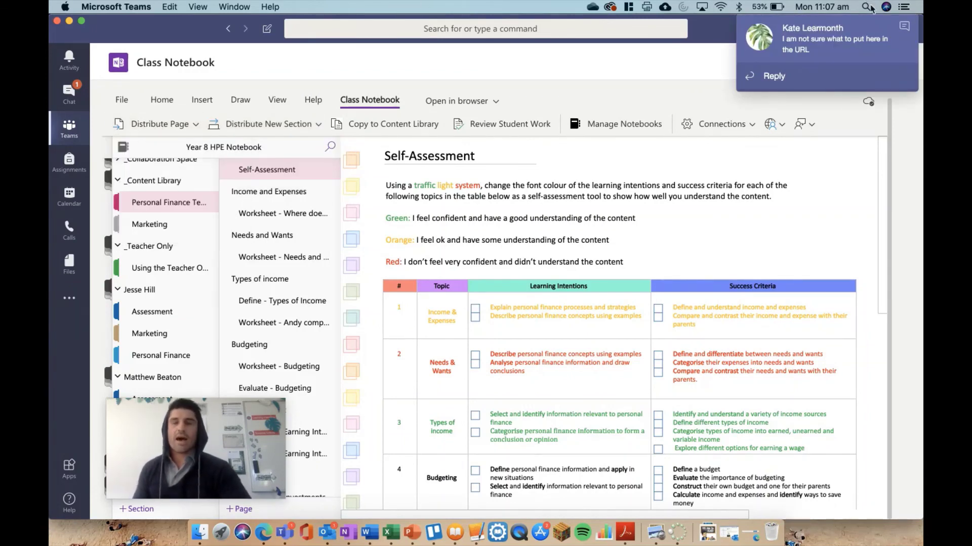
click(905, 27)
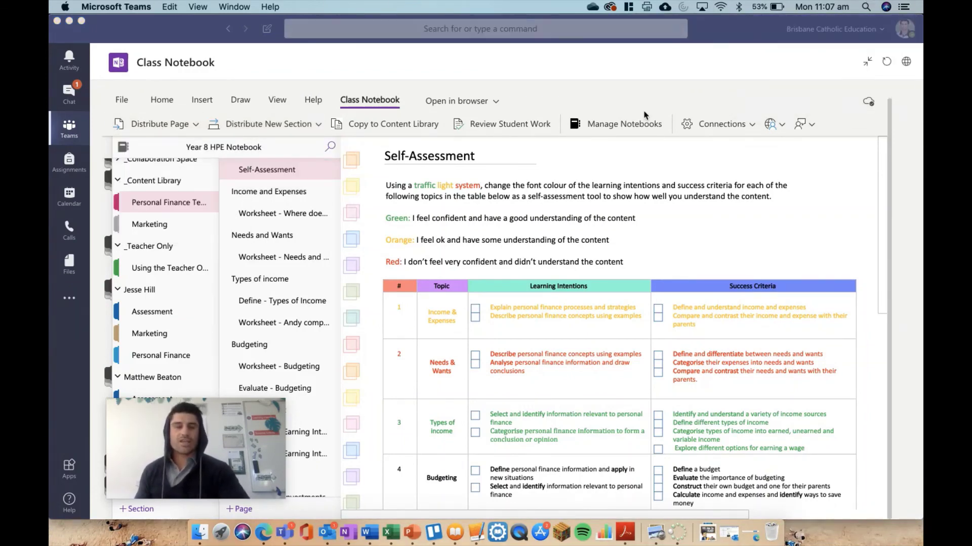